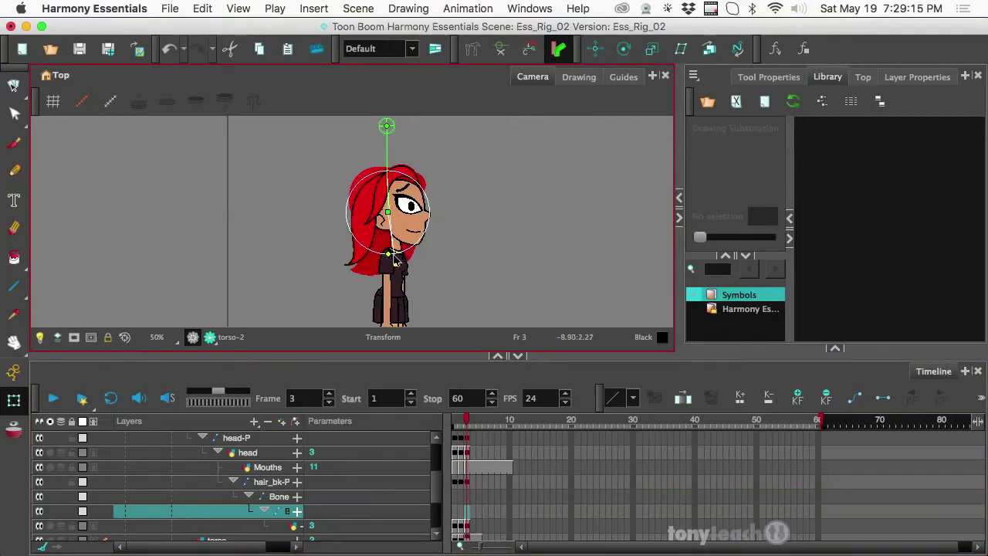
Step: Bend the rigged back hair on the side view, then swing it left to right on frame 1's front view
left_click_drag(383, 263, 385, 262)
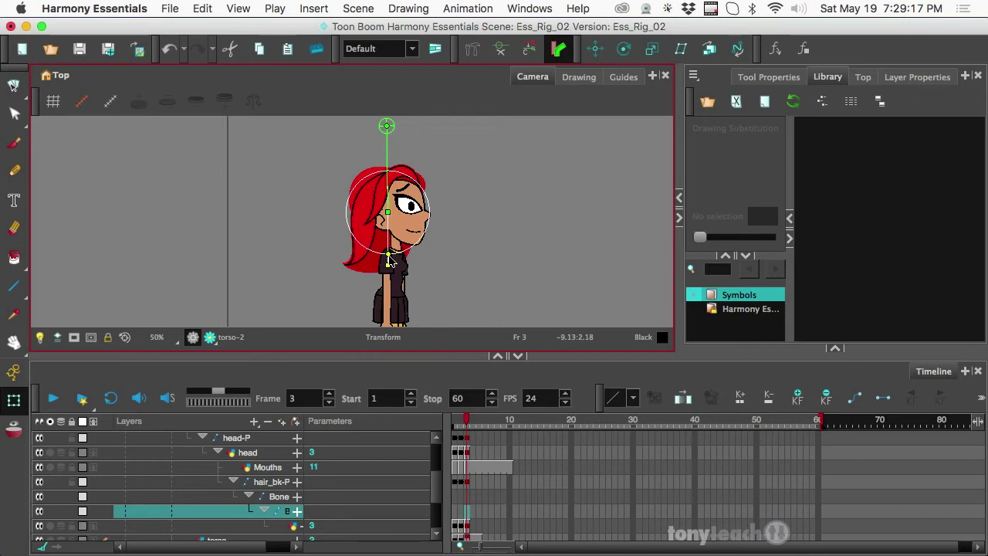
key("comma")
key("comma")
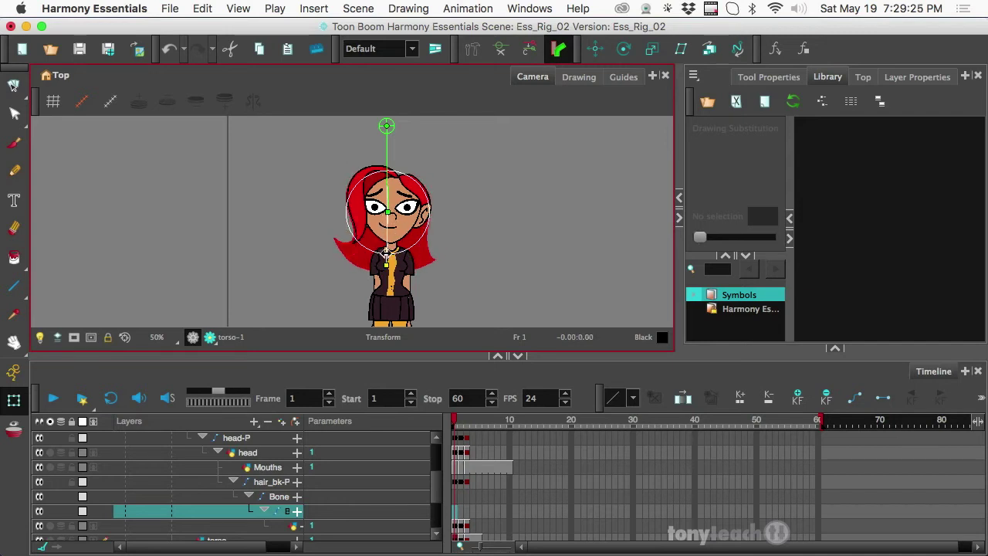
mouse_move(384, 259)
left_mouse_down()
mouse_move(398, 266)
mouse_move(381, 267)
mouse_move(387, 252)
left_mouse_up()
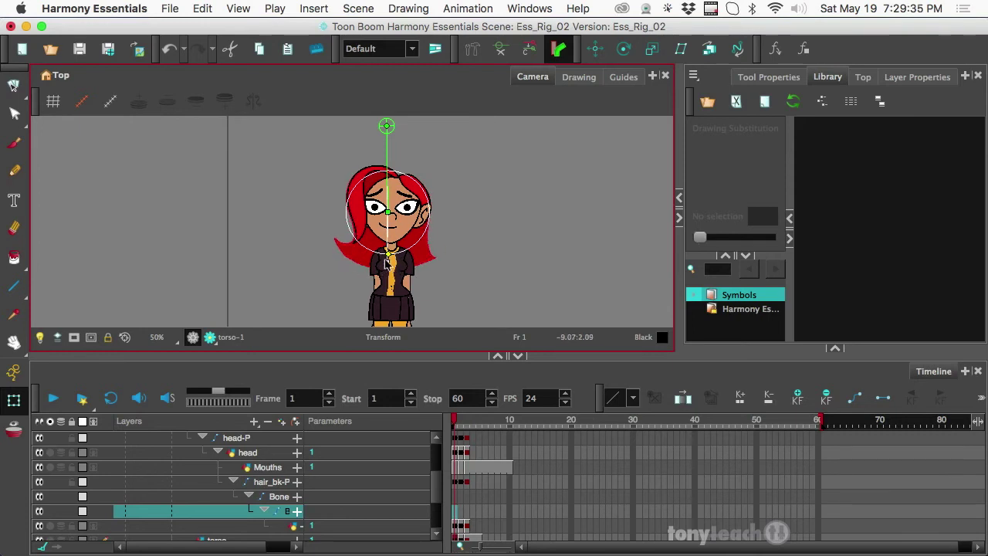
Step: Bend the back hair on frame 2's three-quarter view and frame 3's side view
left_click(460, 421)
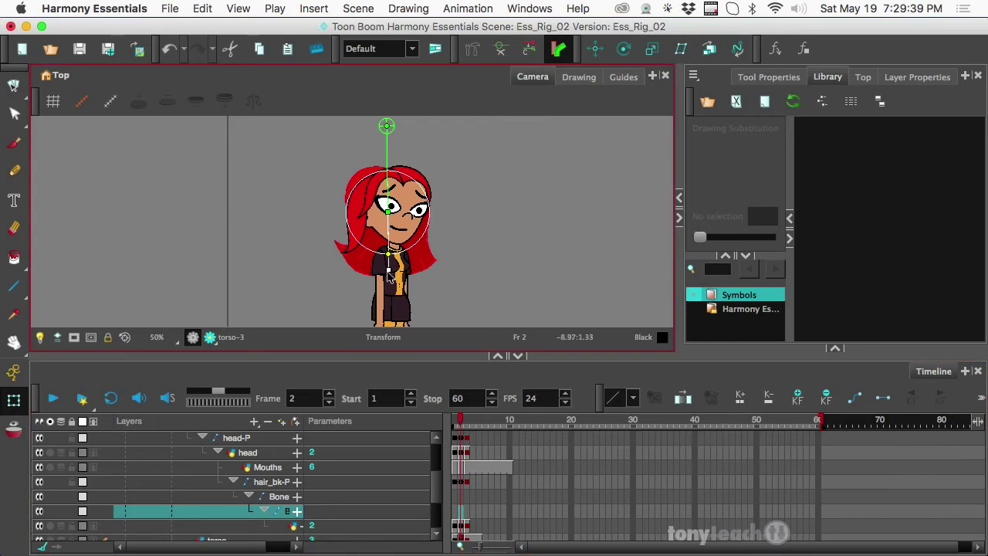
left_click_drag(385, 281, 390, 270)
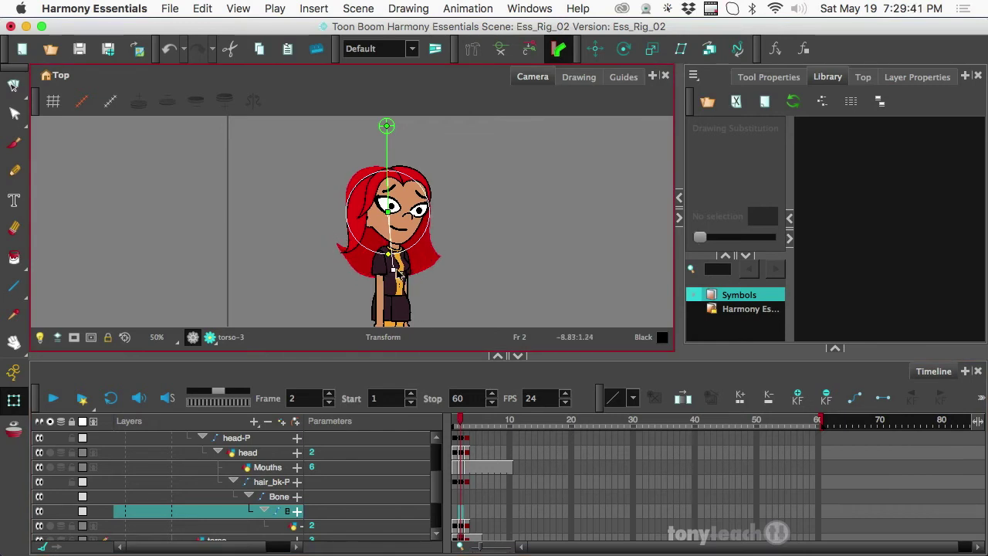
key("period")
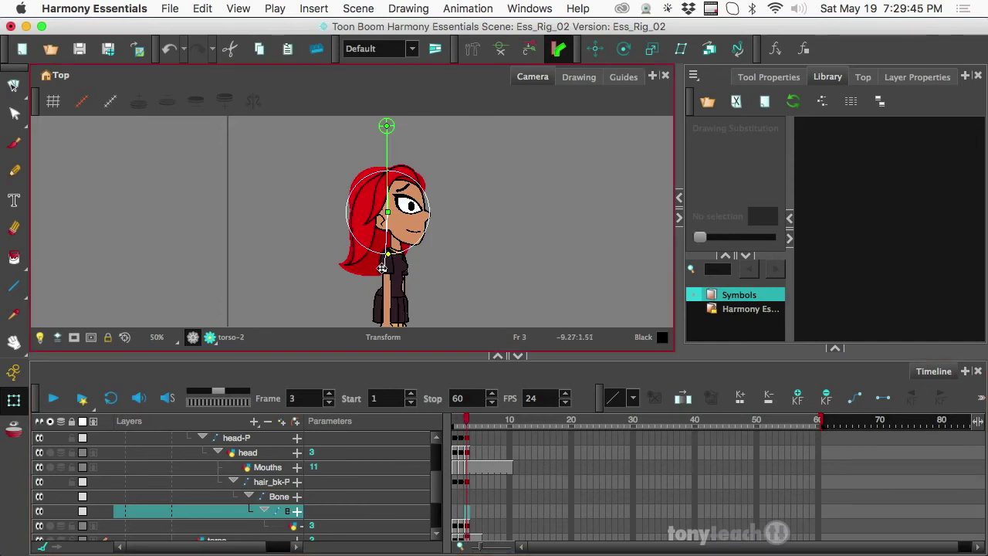
left_click_drag(384, 270, 391, 261)
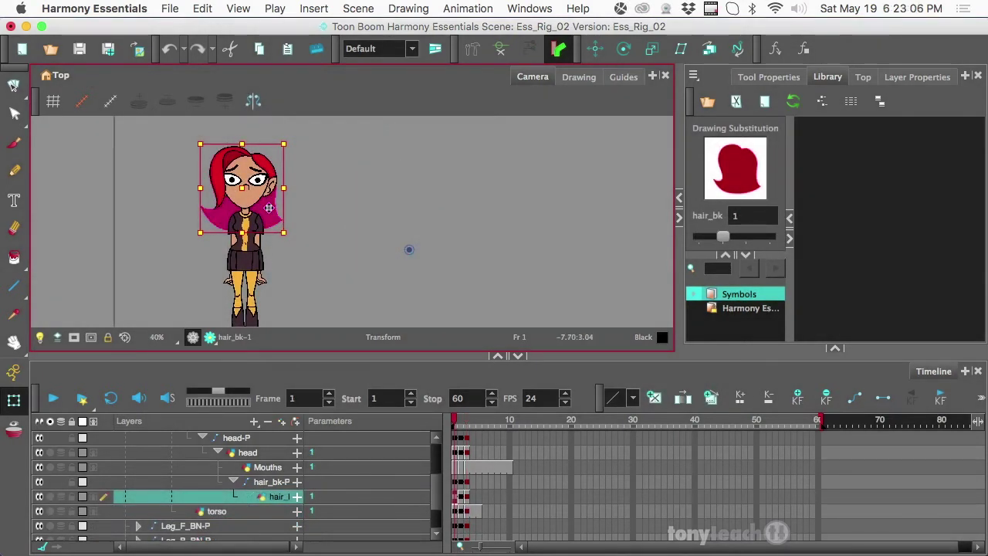
mouse_move(269, 207)
left_mouse_down()
mouse_move(379, 209)
mouse_move(283, 210)
left_mouse_up()
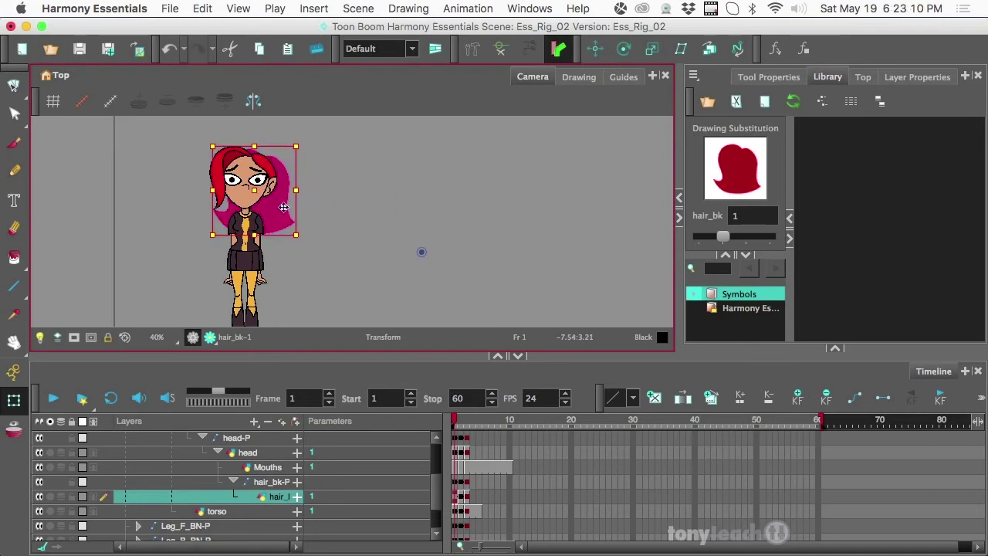
left_click(380, 315)
key("super+z")
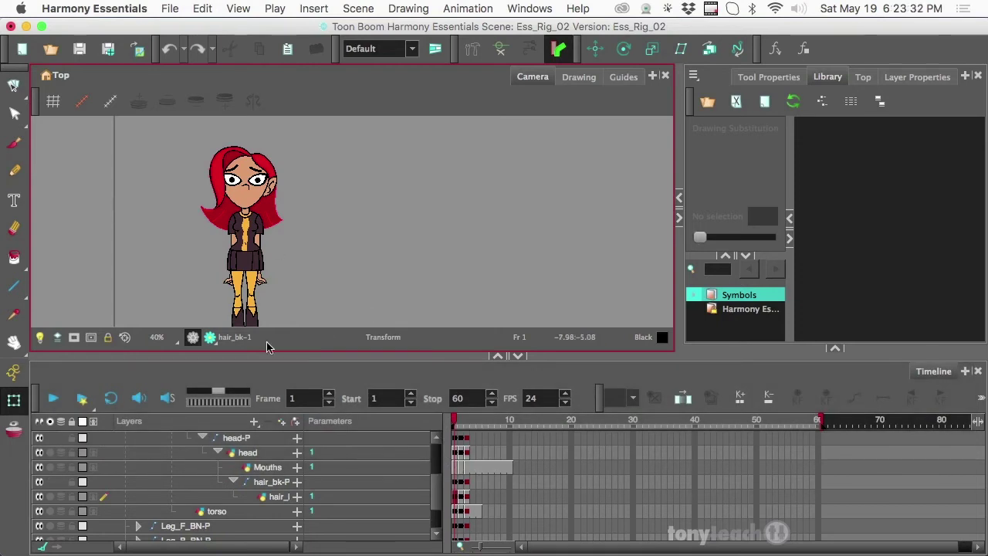
left_click(269, 469)
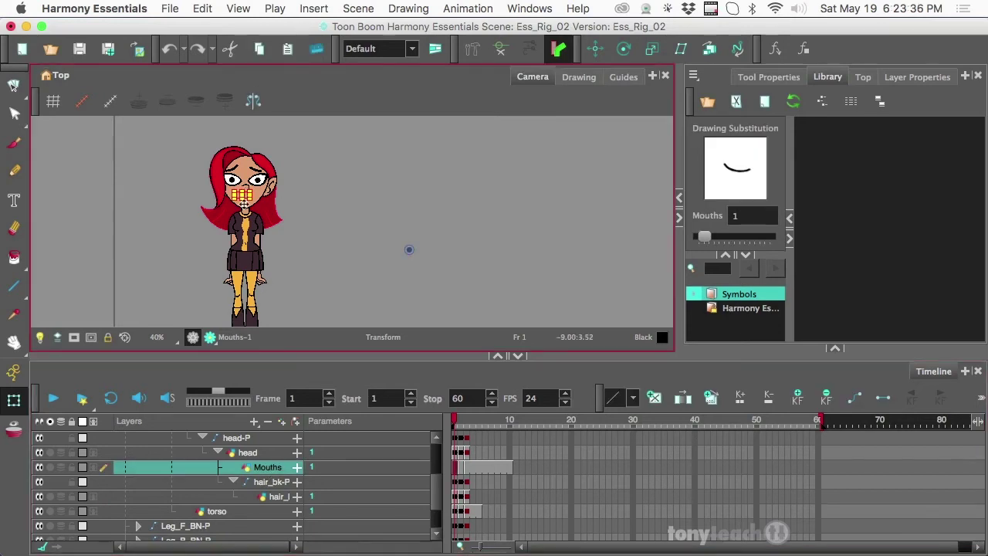
scroll(243, 206, "up", 3)
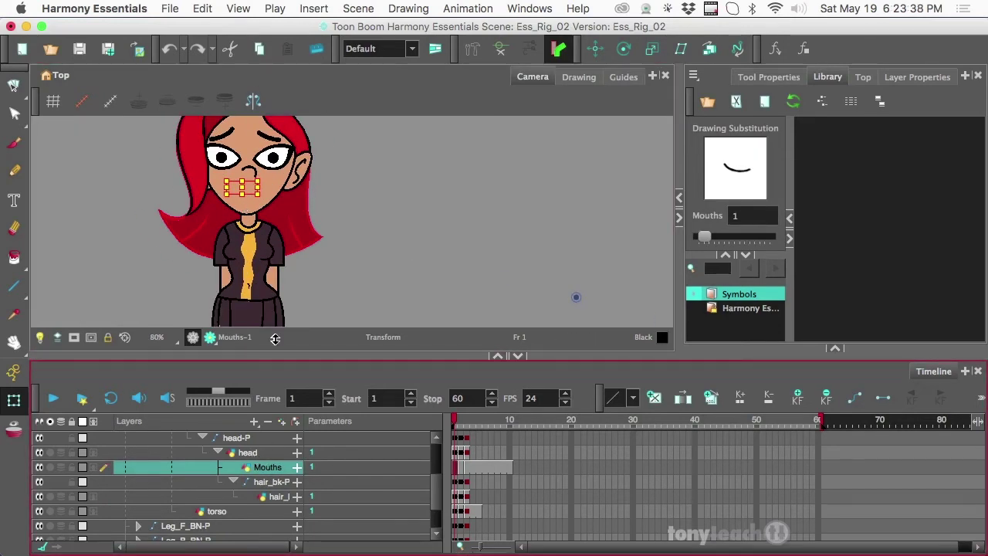
scroll(239, 177, "down", 1)
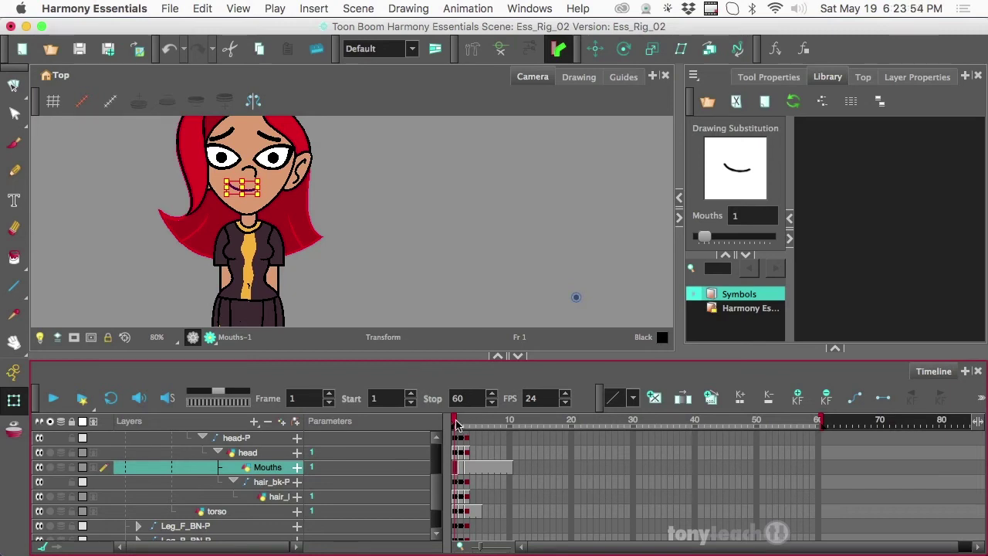
scroll(346, 208, "down", 2)
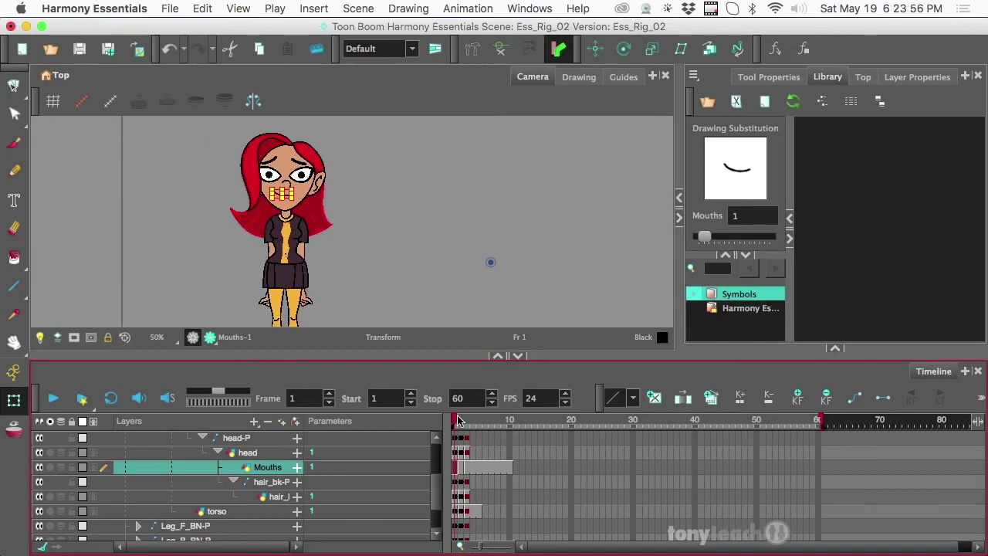
mouse_move(456, 424)
left_mouse_down()
mouse_move(466, 424)
mouse_move(455, 424)
left_mouse_up()
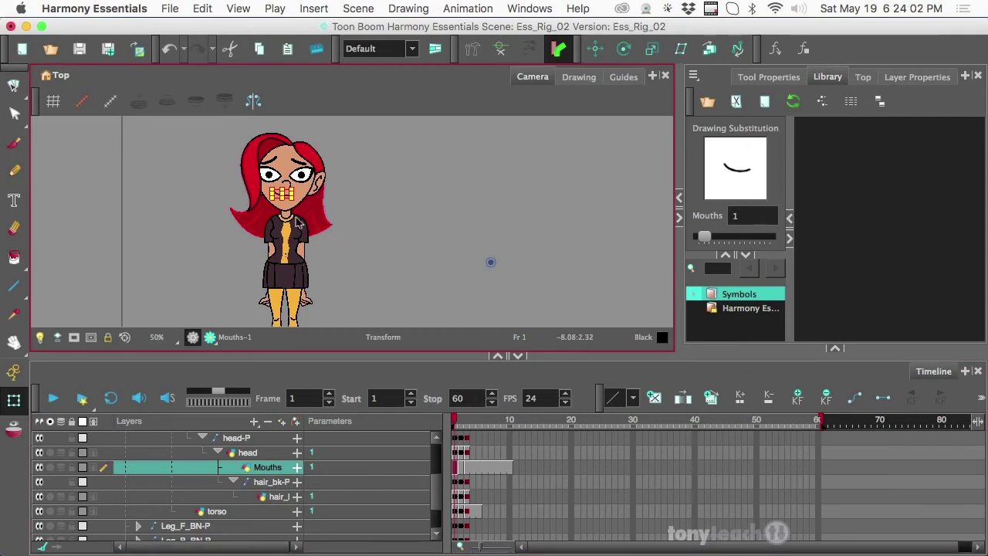
Step: Move the hair_bk layer's rotation pivot onto the top of the head
left_click(274, 498)
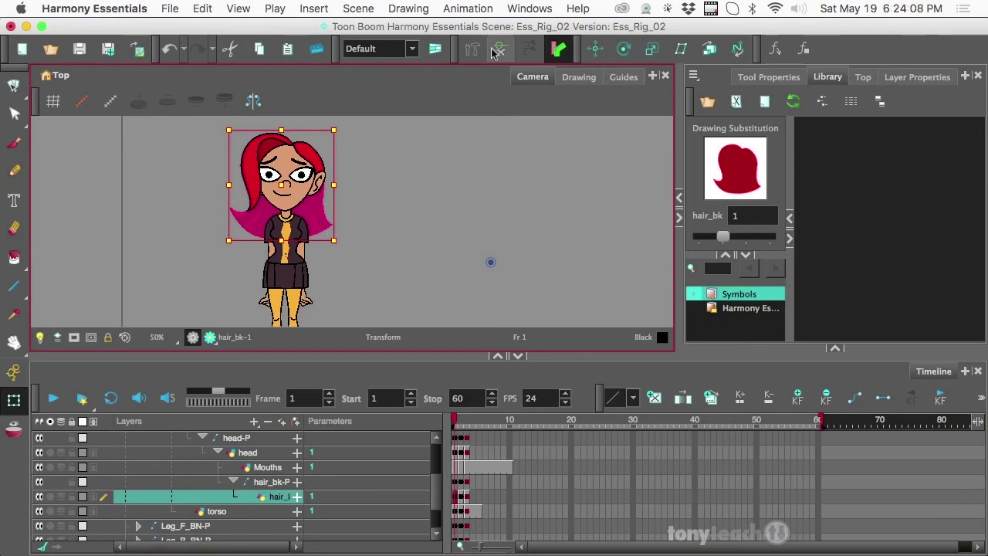
scroll(449, 230, "down", 2)
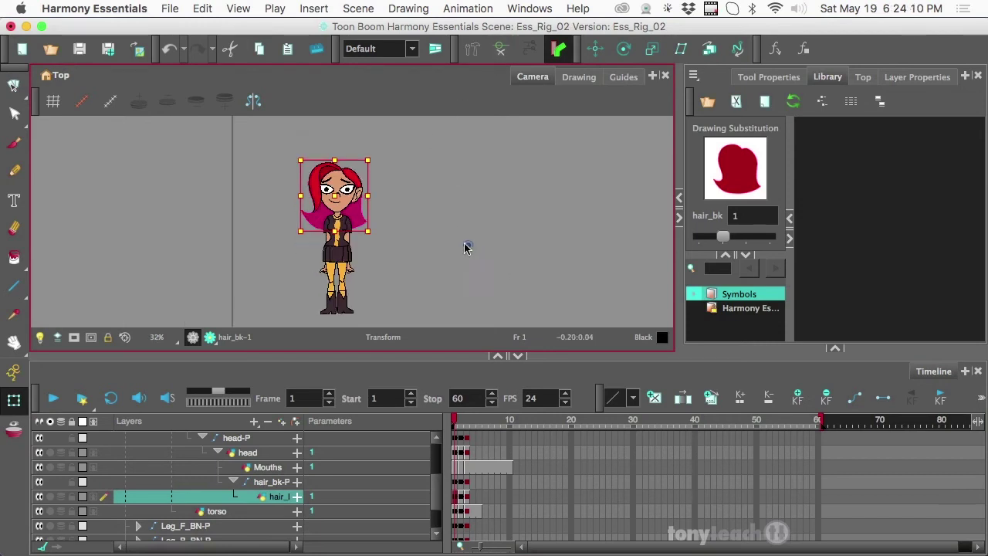
left_click(624, 49)
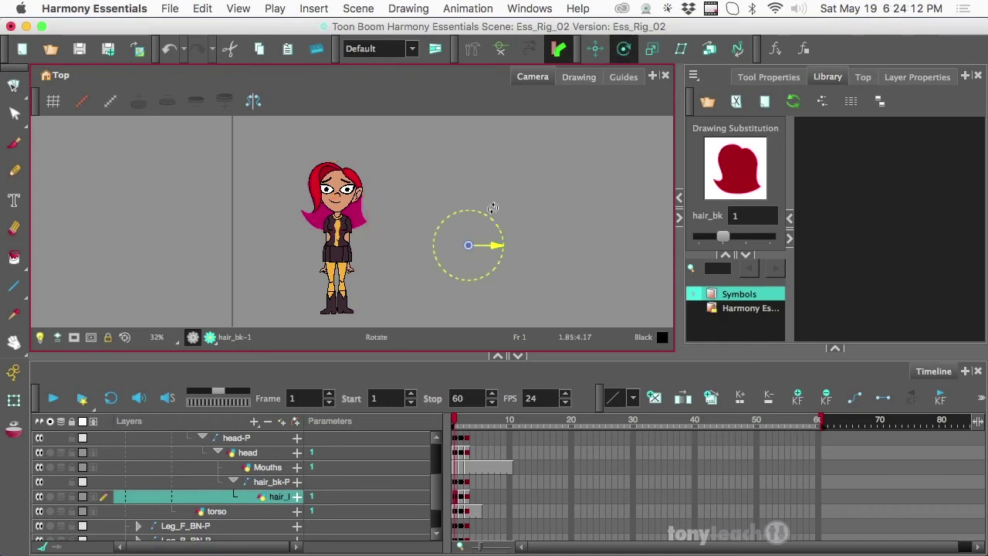
left_click_drag(469, 246, 337, 179)
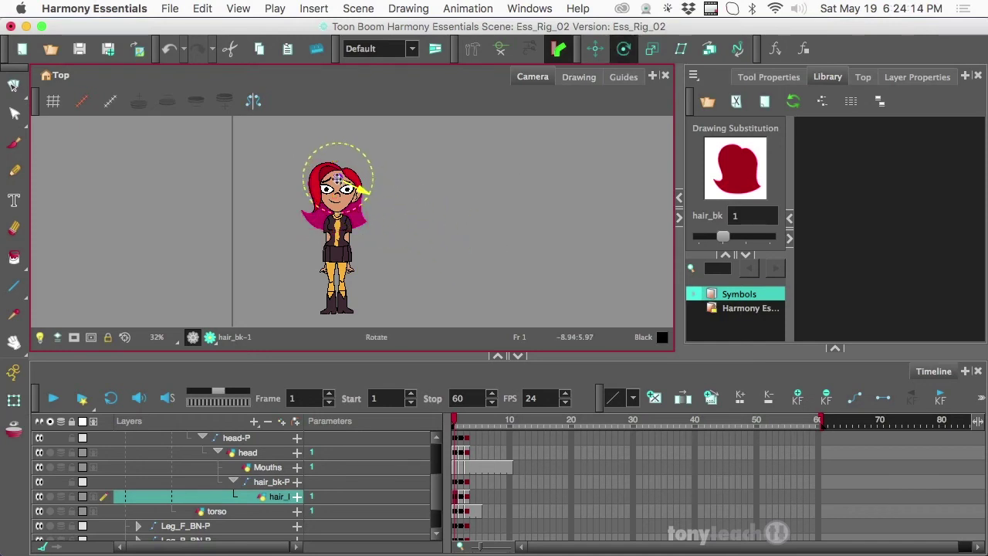
Step: Test the hair's rotation around the new pivot with Solo on, then show the whole character
left_click(49, 496)
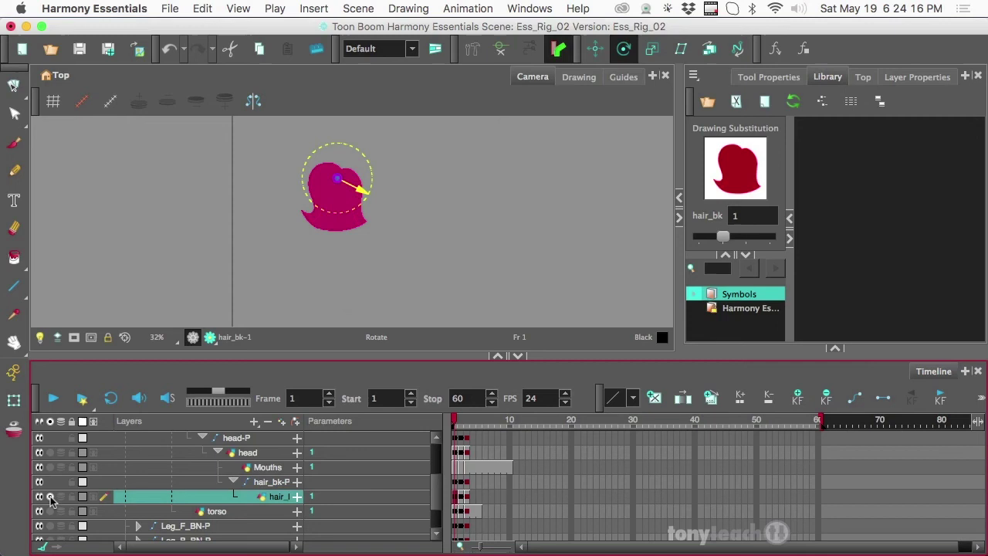
mouse_move(384, 177)
left_mouse_down()
mouse_move(324, 158)
mouse_move(344, 155)
mouse_move(367, 173)
left_mouse_up()
left_click(50, 497)
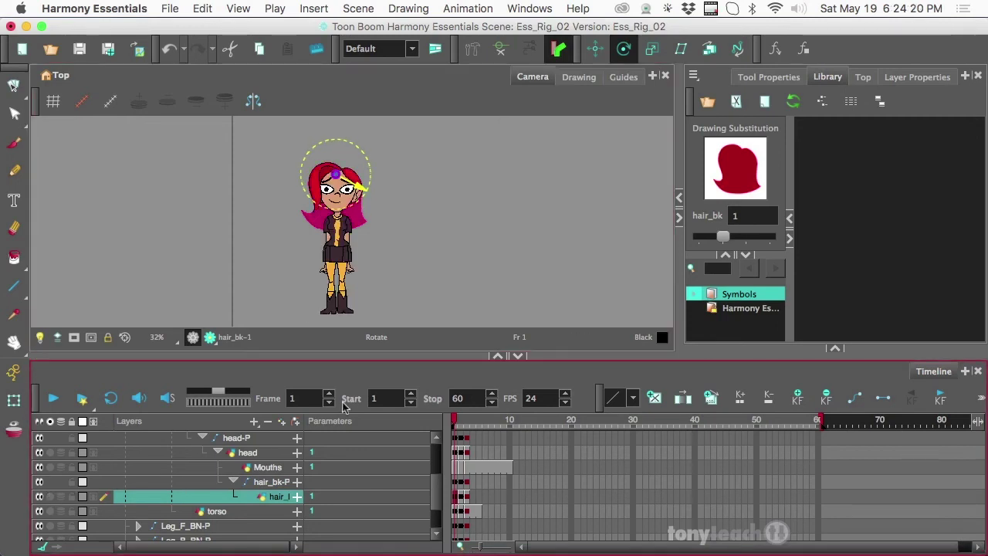
scroll(410, 240, "up", 3)
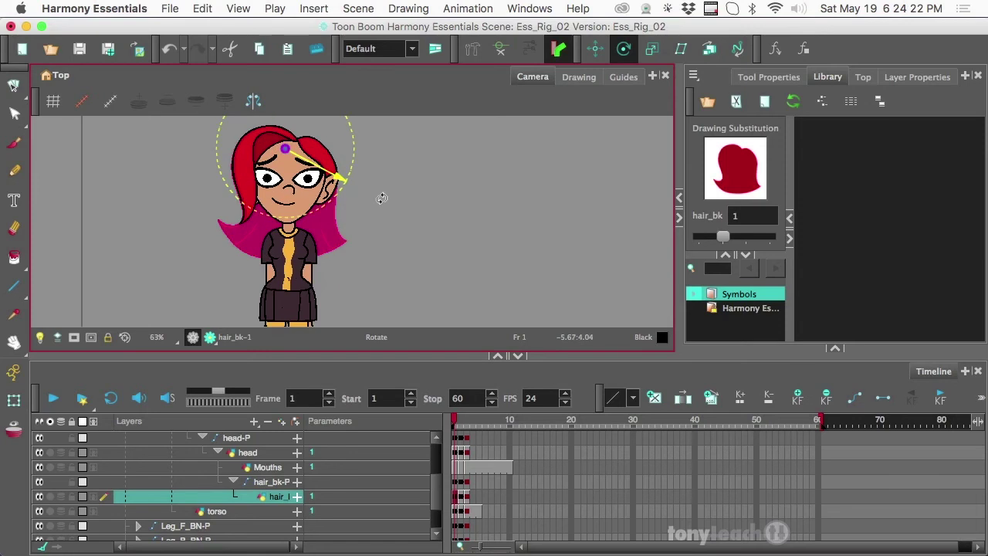
left_click_drag(381, 207, 474, 230)
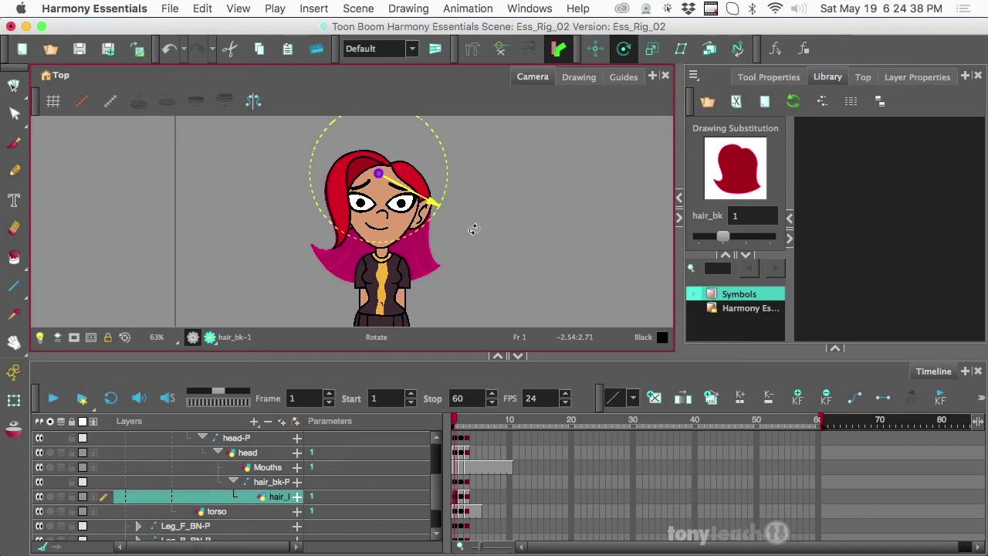
Step: Undo the trial bone point placed above the head, then select the Mouths layer
left_click(472, 50)
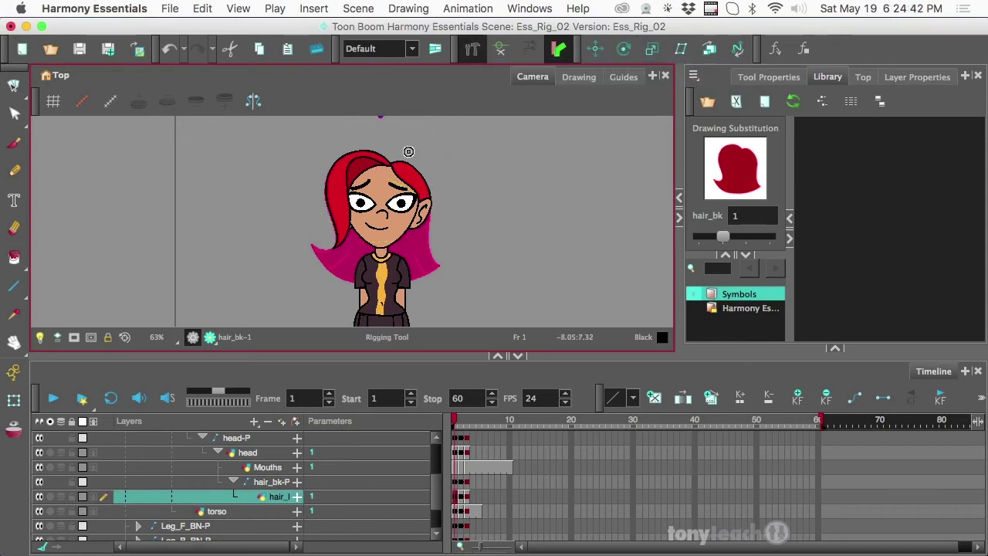
scroll(408, 151, "down", 2)
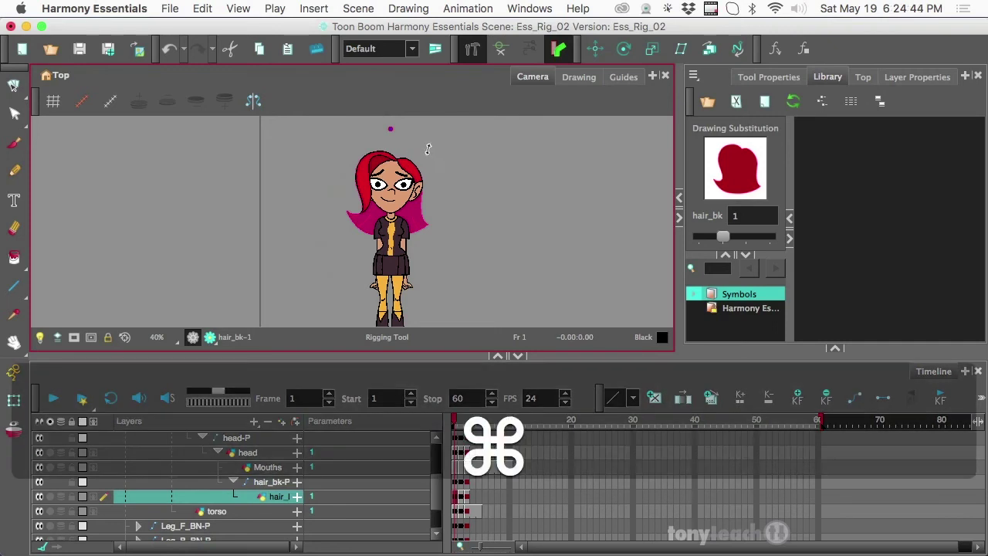
key("super+z")
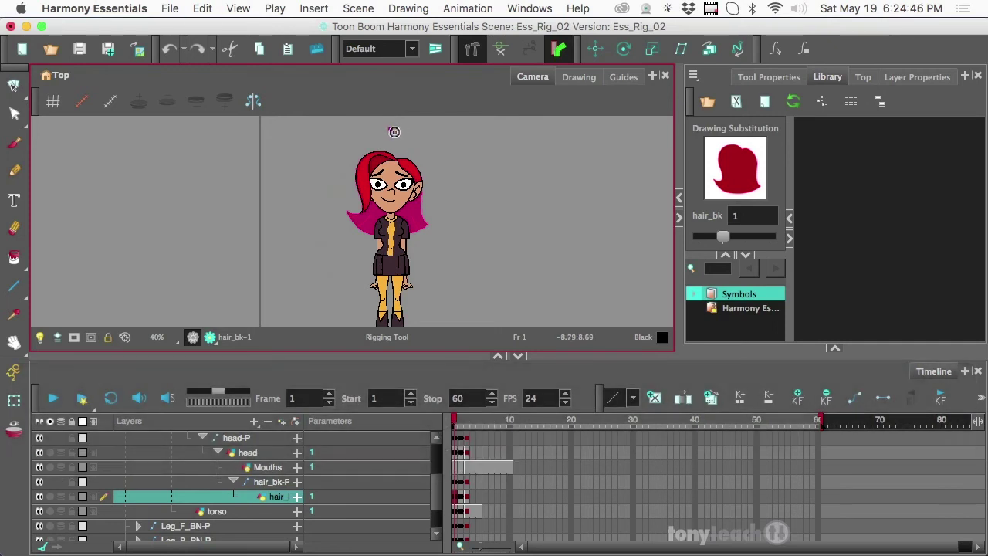
scroll(394, 132, "up", 2)
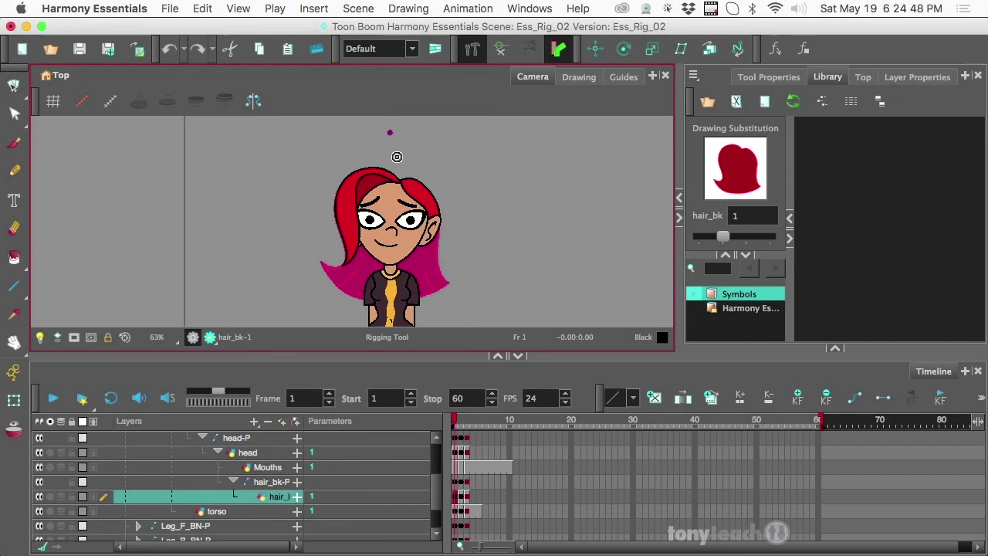
scroll(397, 156, "down", 1)
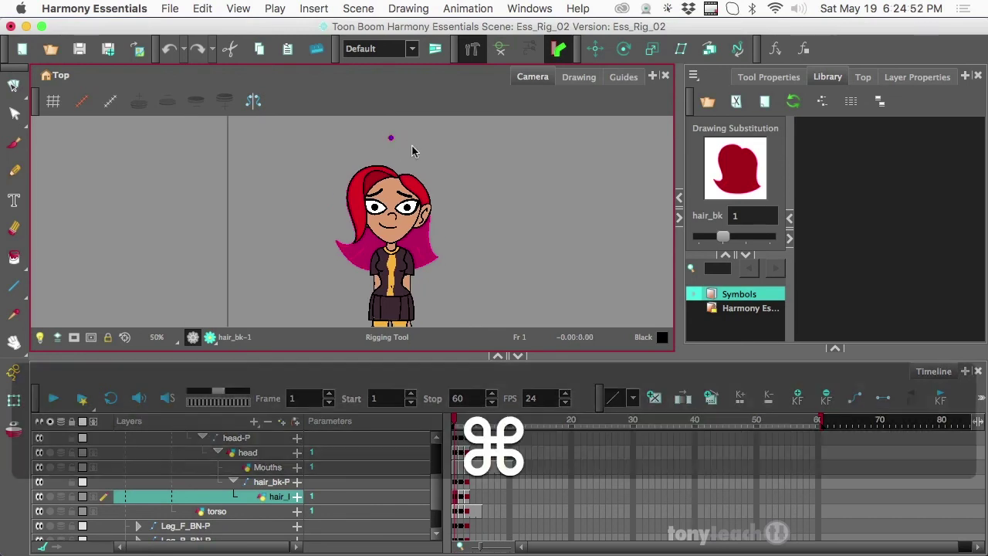
key("super+z")
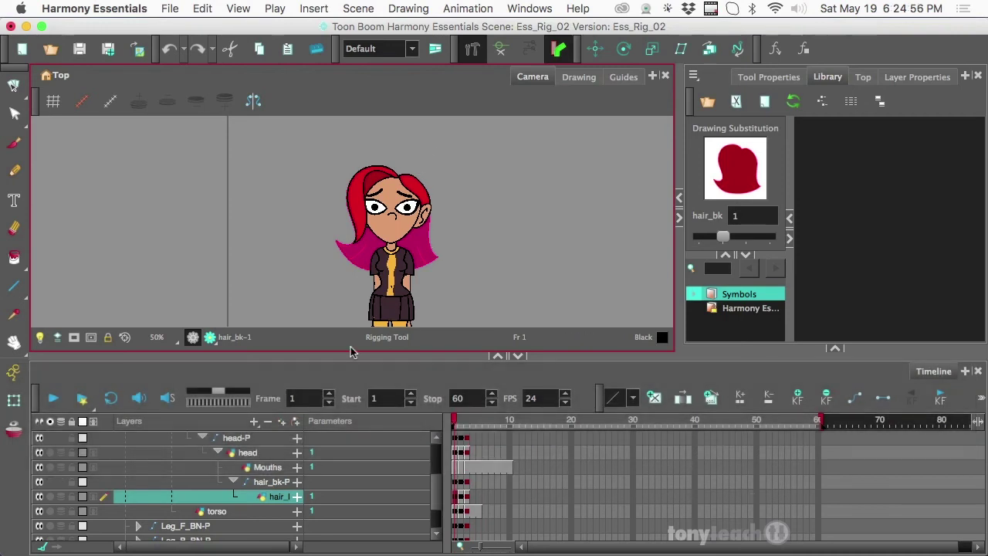
left_click(268, 468)
left_click(13, 399)
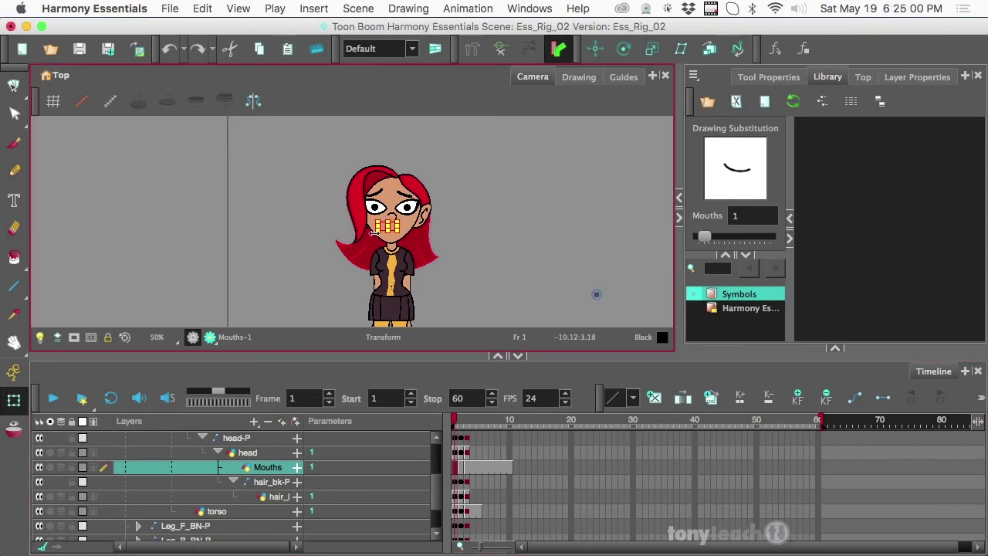
Step: Select the hair_bk layer, set its rotation pivot on the head, and switch to the Rigging Tool
key("alt")
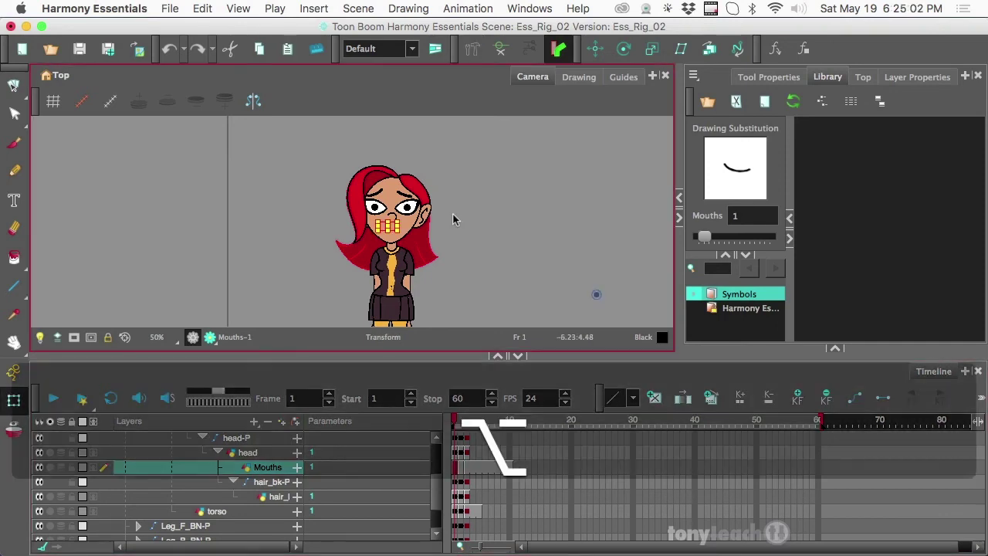
key("alt+Down")
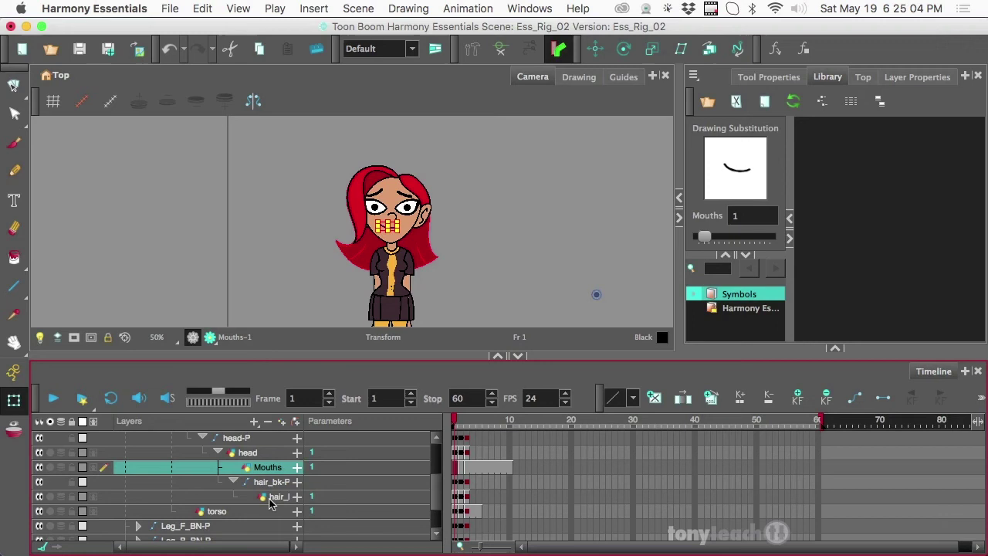
left_click(271, 498)
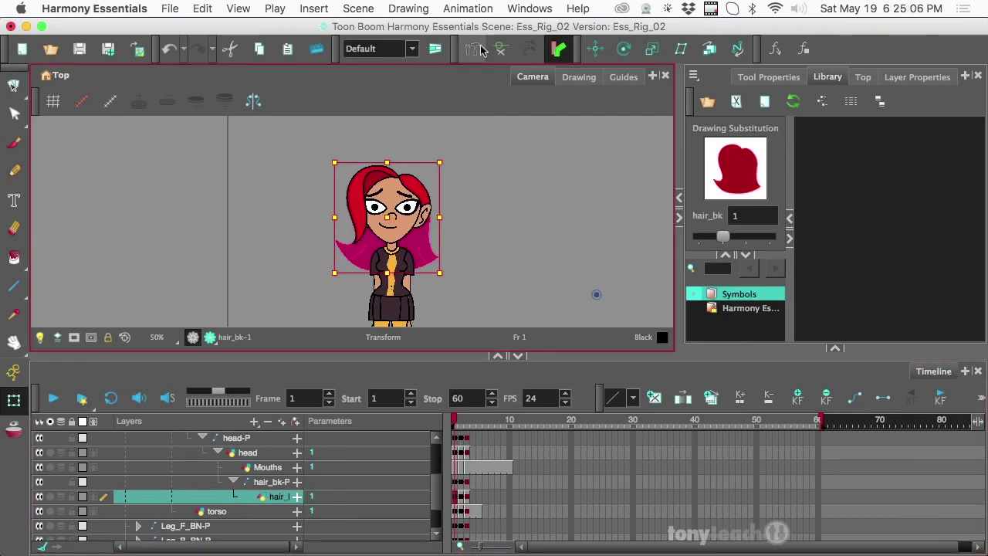
left_click(624, 49)
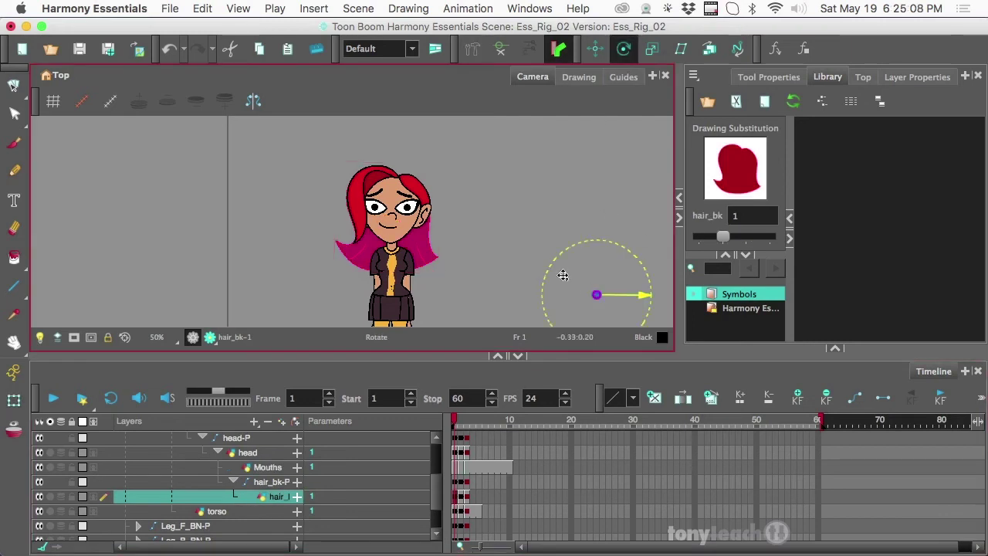
mouse_move(563, 275)
left_mouse_down()
mouse_move(436, 244)
mouse_move(391, 186)
left_mouse_up()
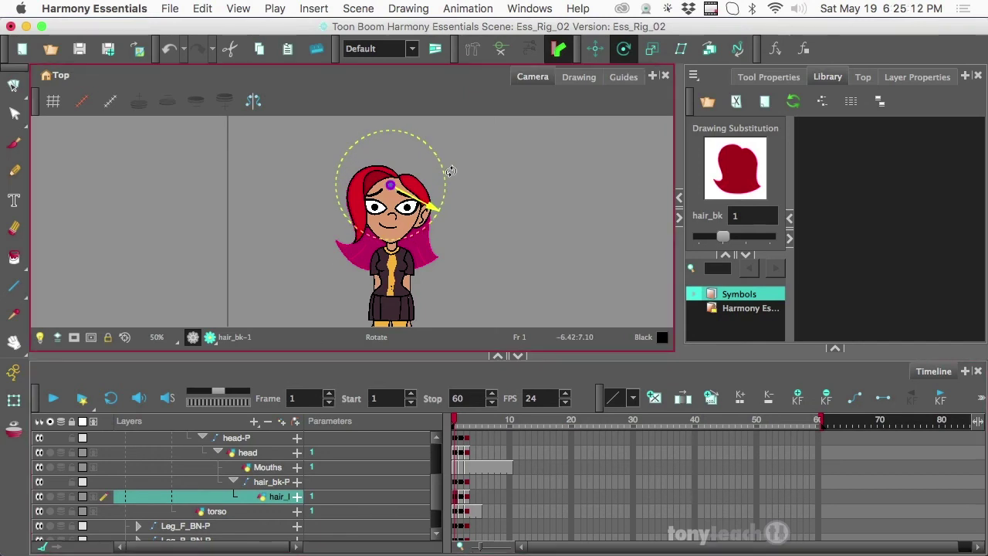
left_click(473, 49)
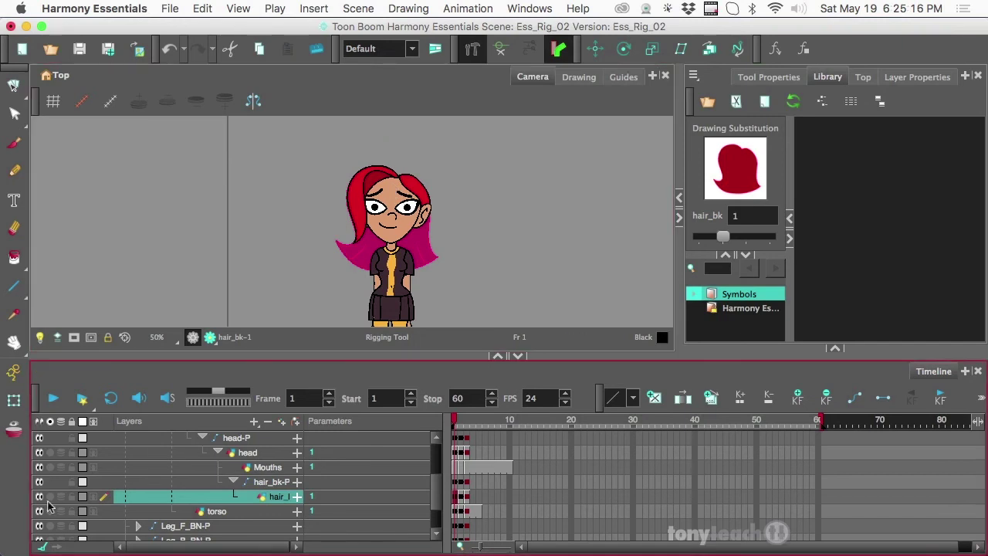
Step: Solo hair_bk and place bone points above the hair, at its middle and near its bottom
left_click(49, 498)
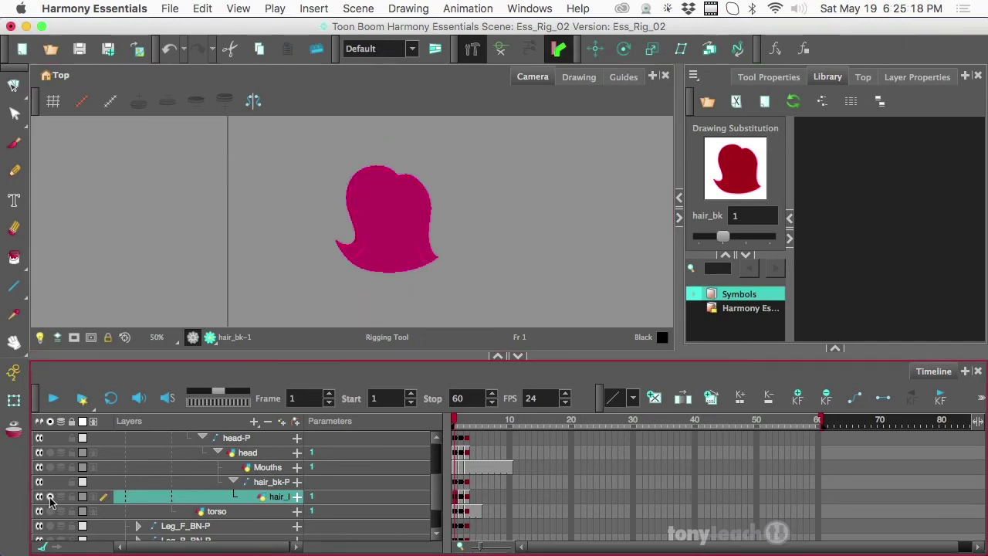
left_click(390, 123)
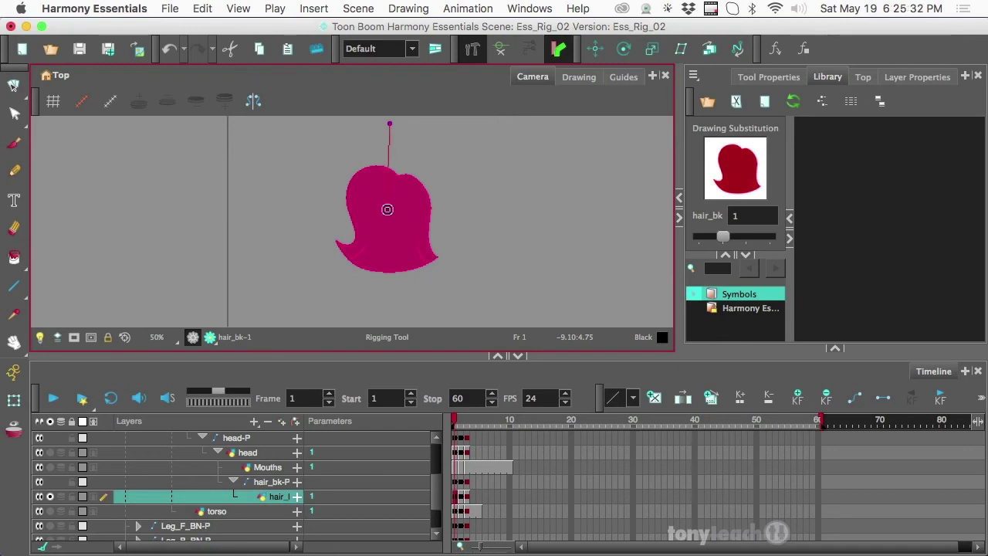
left_click(387, 210)
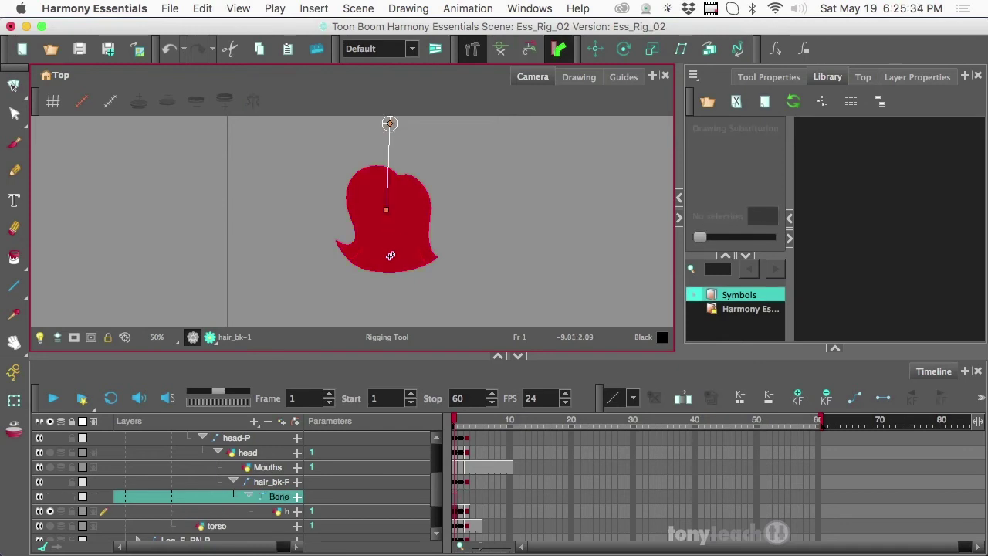
left_click(391, 255)
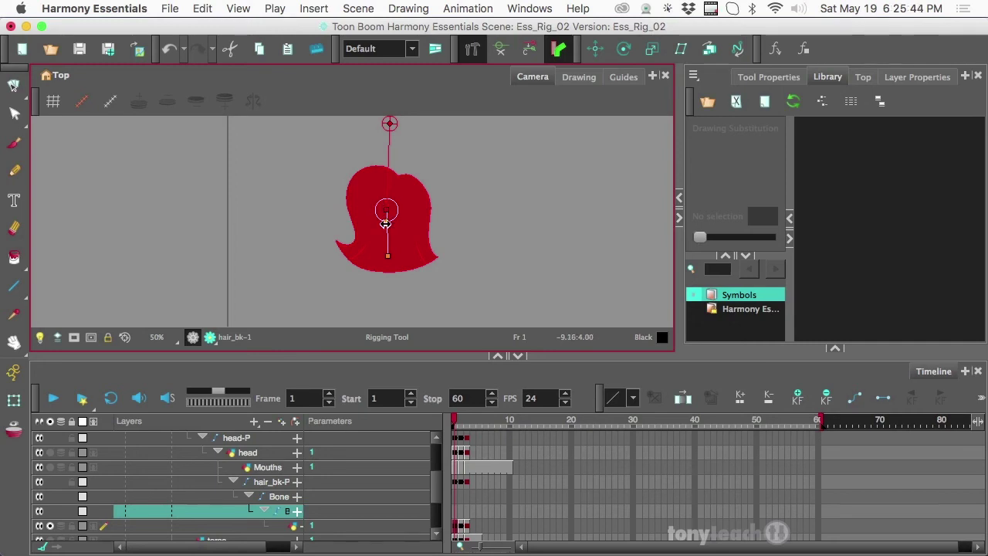
Step: Try enlarging the bone's influence radius over the hair, then undo it
left_click_drag(385, 223, 392, 254)
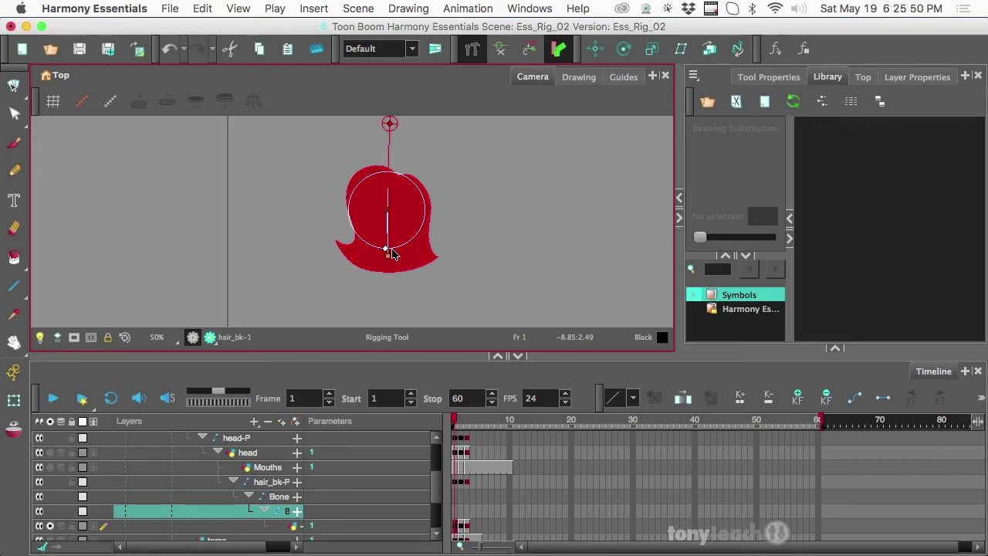
left_click_drag(392, 250, 393, 250)
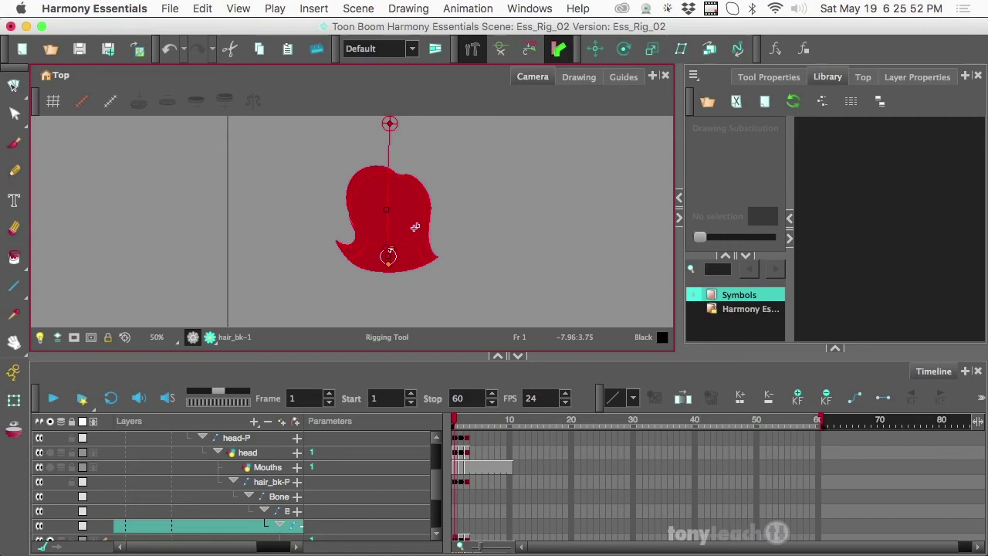
key("super+z")
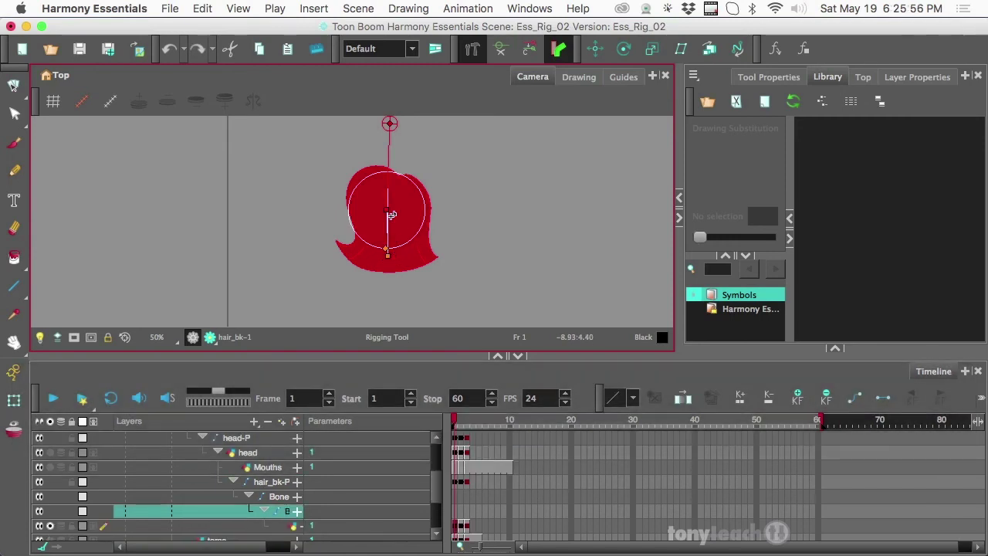
Step: Adjust the middle joint and widen the lower bone's influence circle over most of the hair
left_click(386, 125)
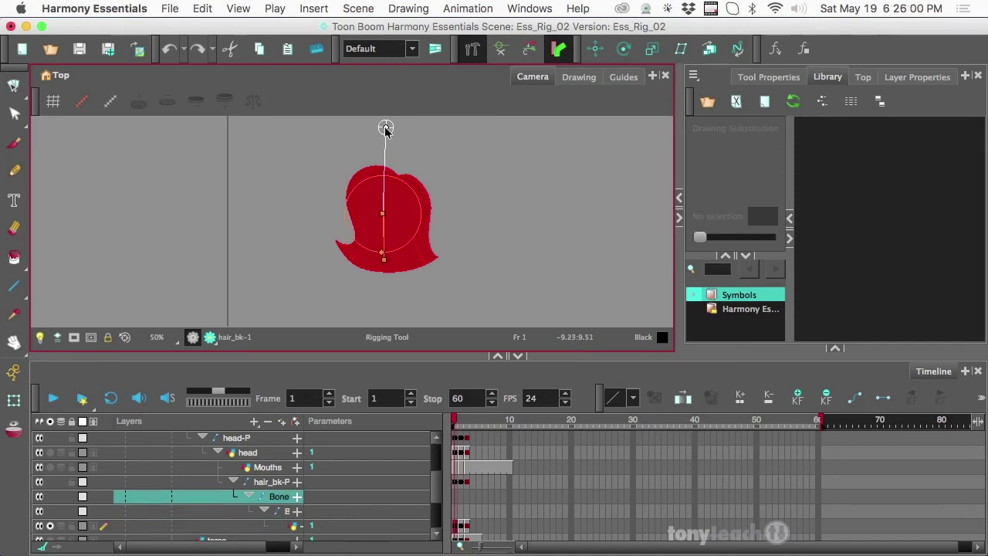
left_click_drag(384, 210, 387, 216)
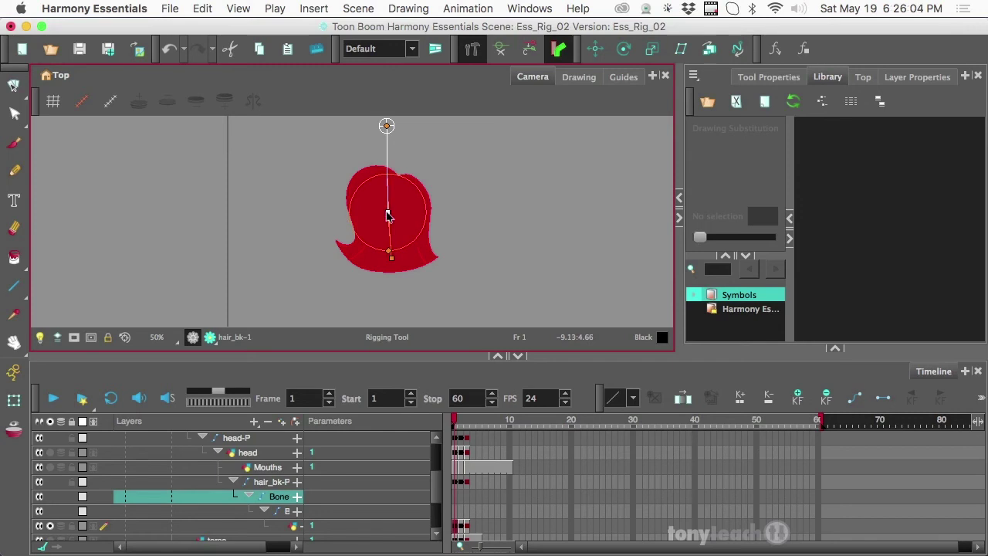
left_click(390, 254)
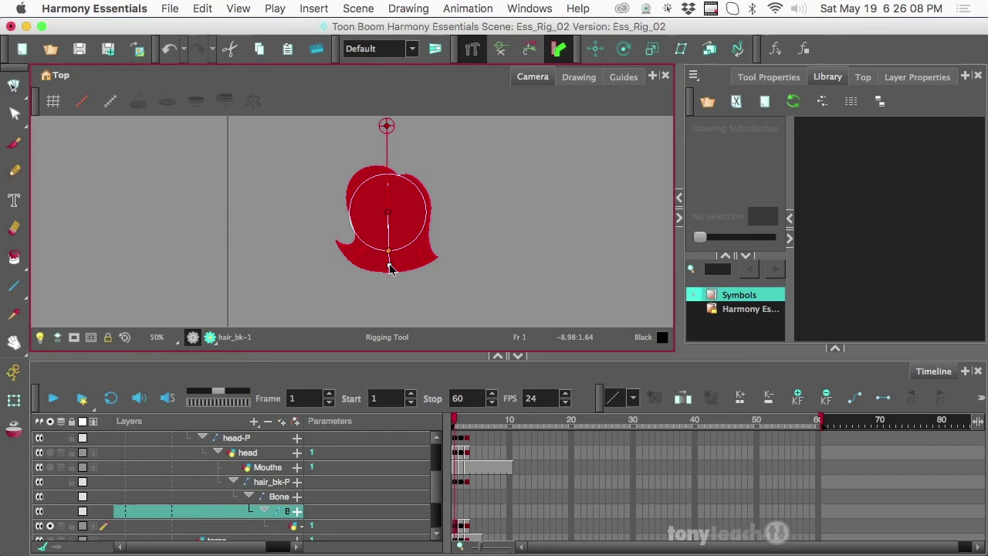
left_click_drag(389, 258, 391, 258)
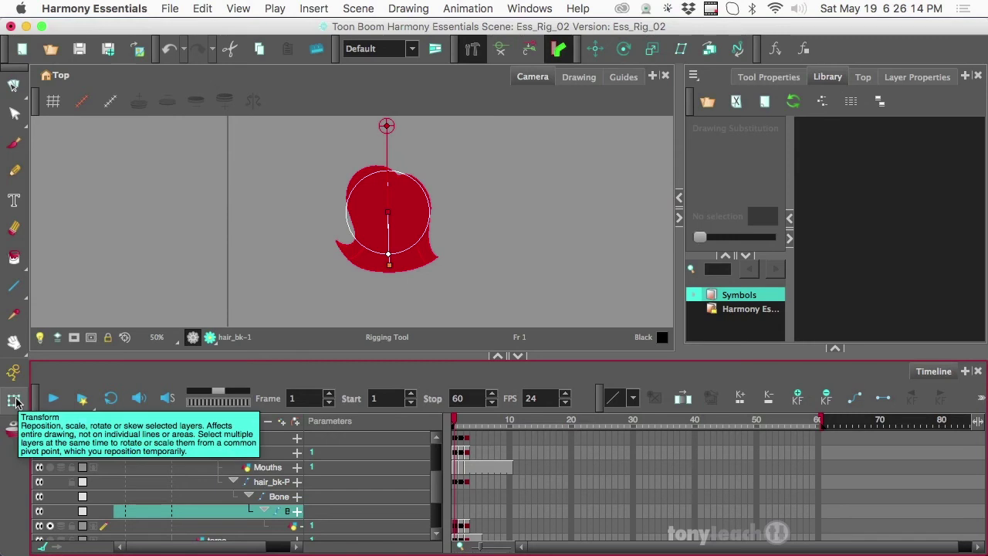
Step: Test-bend the hair's bone chain with the Transform tool, leaving it in its front rest pose
left_click(15, 400)
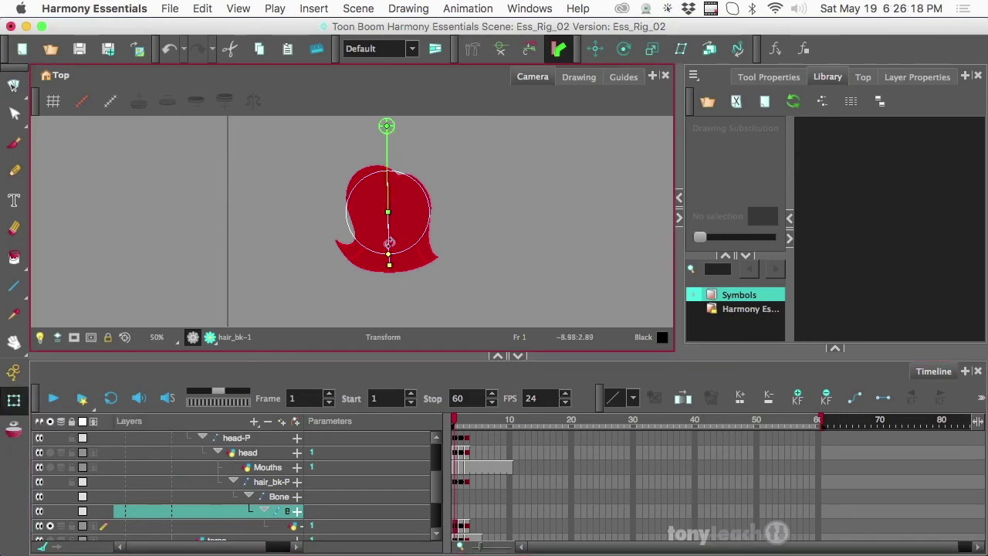
mouse_move(392, 247)
left_mouse_down()
mouse_move(380, 248)
mouse_move(412, 241)
mouse_move(385, 243)
mouse_move(388, 254)
left_mouse_up()
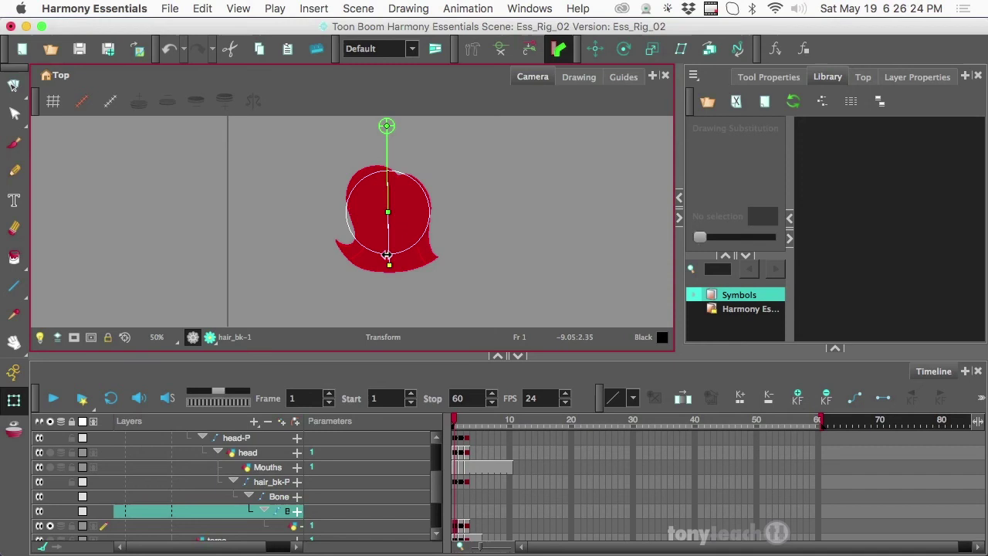
left_click(471, 401)
Step: Test-bend the hair on frame 2, then turn off Solo and bend it in frame 3's side view
left_click(460, 422)
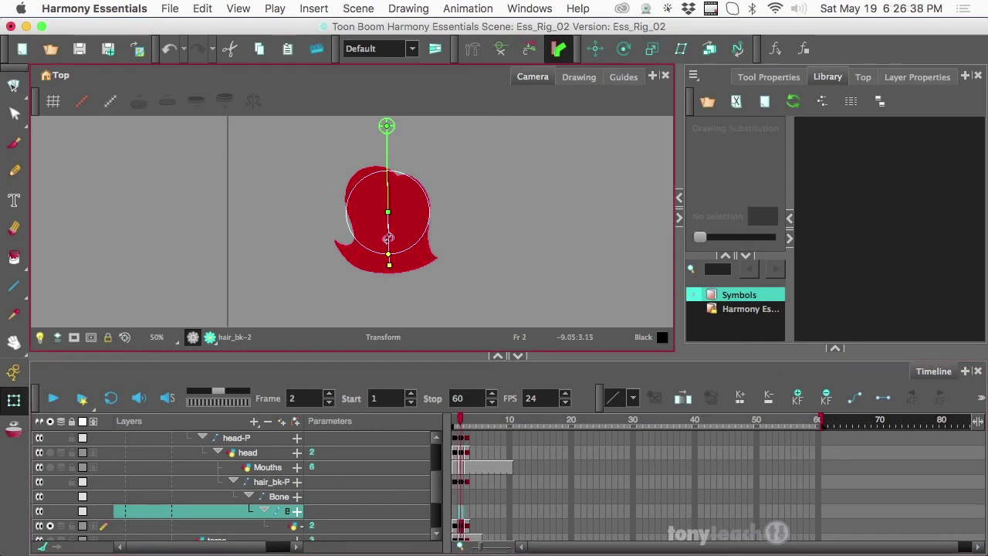
mouse_move(388, 238)
left_mouse_down()
mouse_move(380, 232)
mouse_move(389, 237)
left_mouse_up()
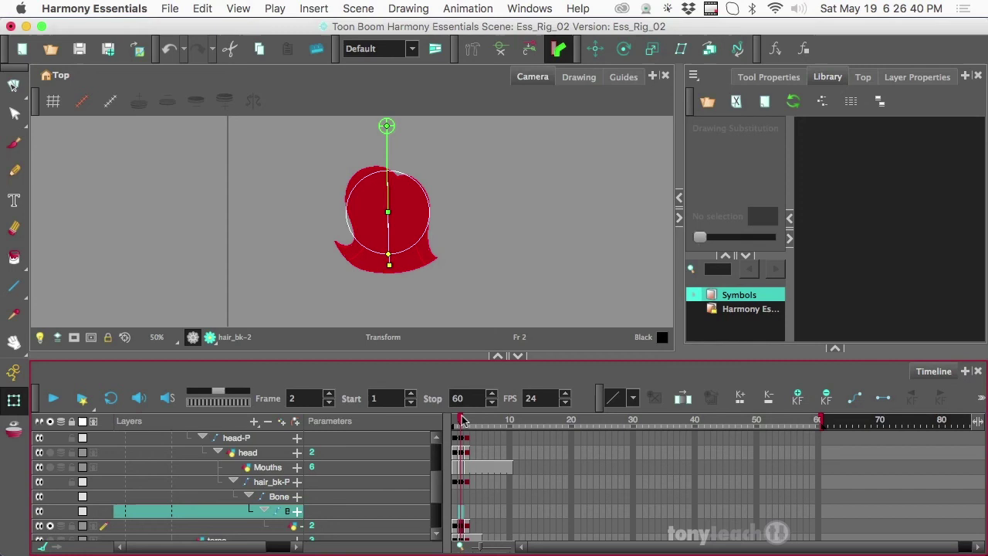
left_click(466, 419)
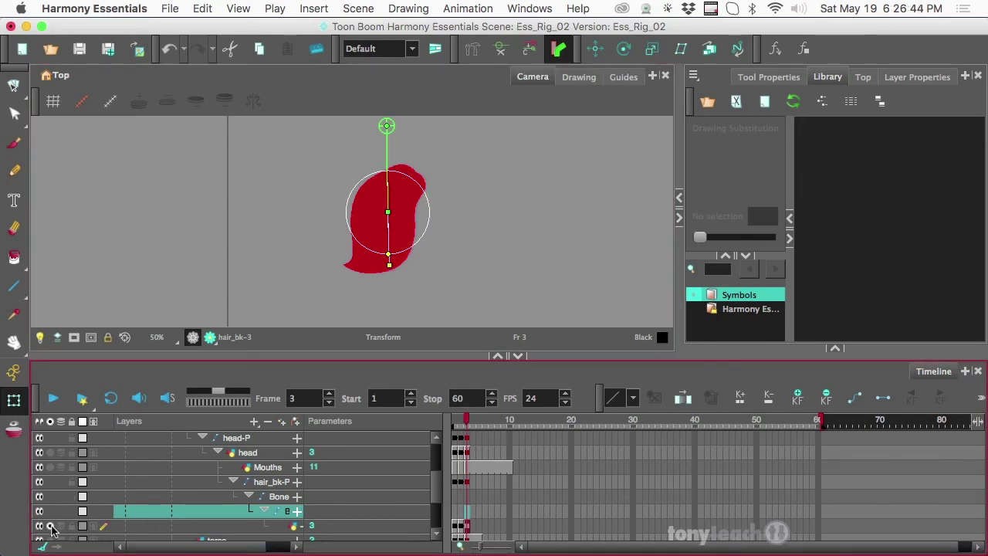
left_click(51, 526)
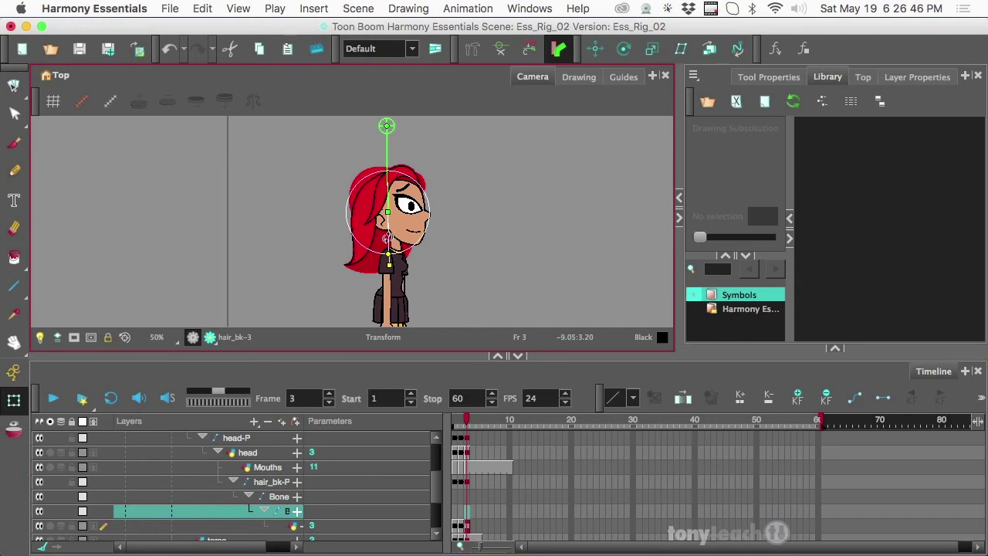
left_click_drag(387, 236, 389, 245)
Step: Swing the back hair in frame 1's front view, then in frame 2's three-quarter view
left_click(456, 416)
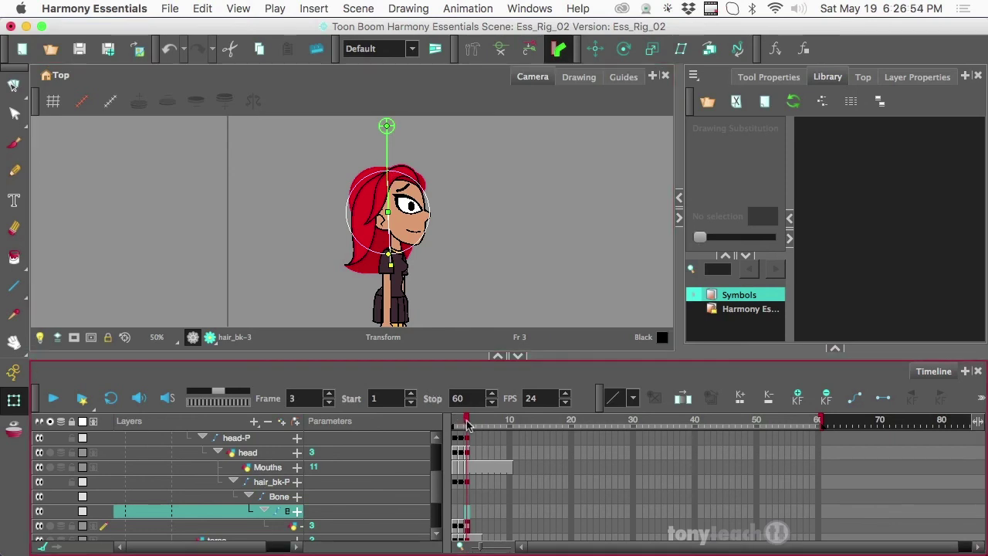
left_click_drag(467, 424, 456, 425)
left_click(400, 269)
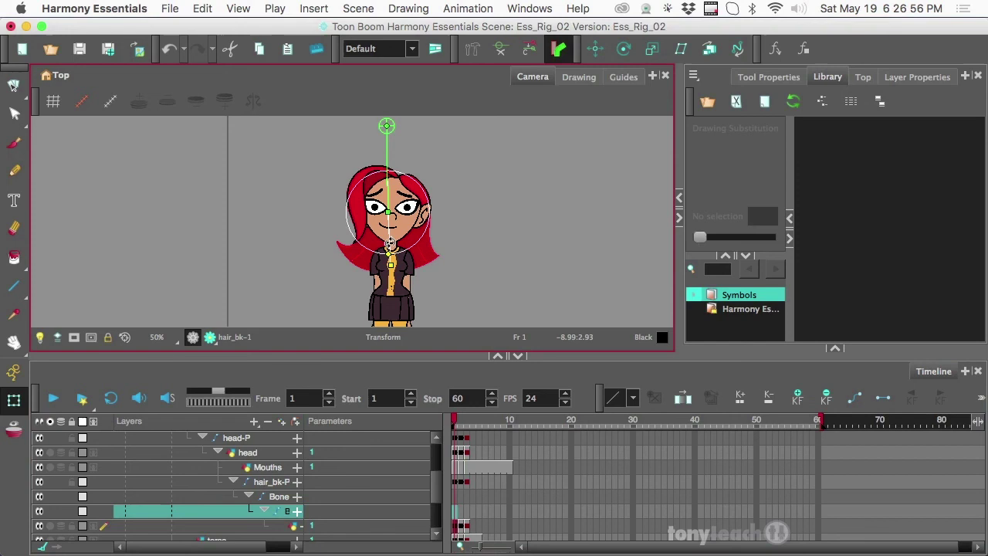
mouse_move(391, 244)
left_mouse_down()
mouse_move(378, 245)
mouse_move(391, 244)
left_mouse_up()
left_click(457, 424)
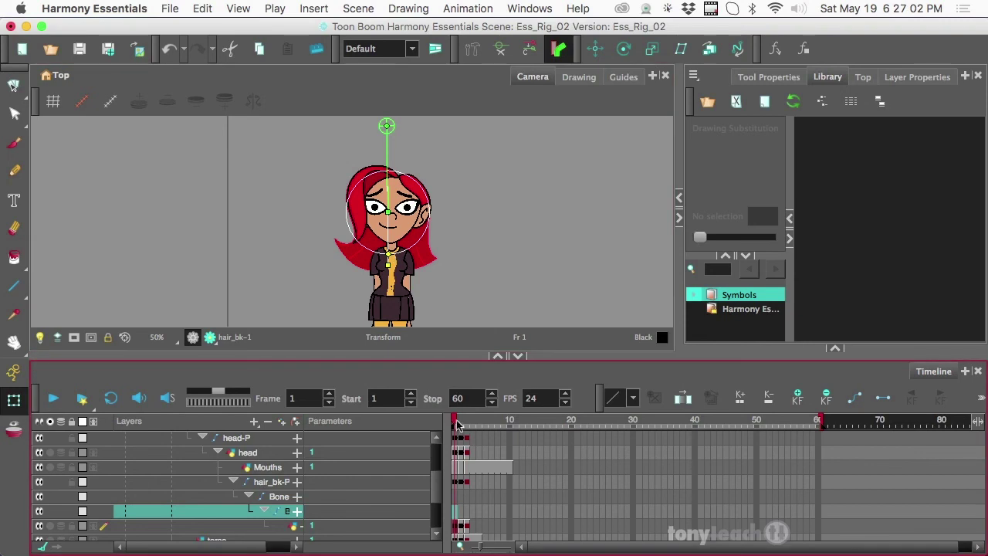
left_click_drag(457, 425, 463, 425)
left_click(388, 233)
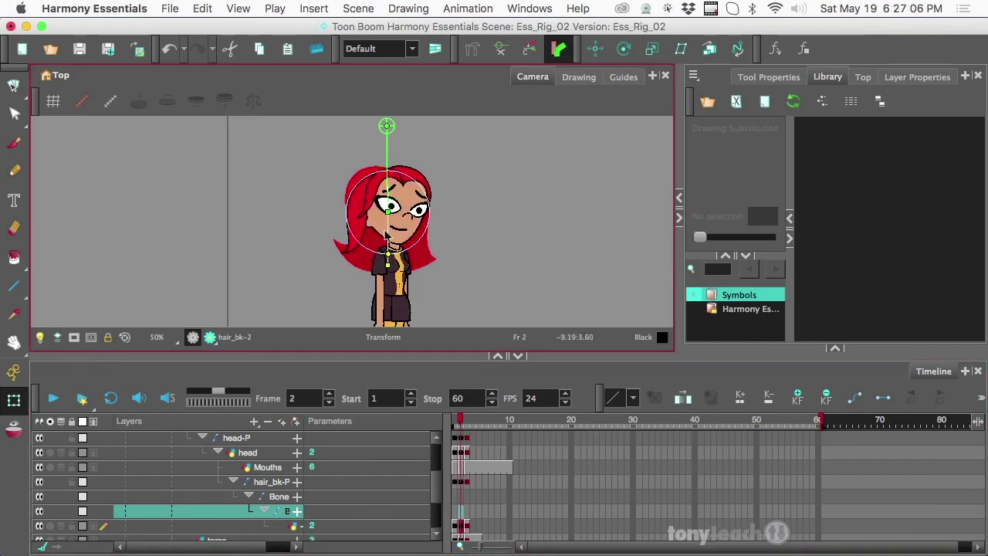
mouse_move(387, 235)
left_mouse_down()
mouse_move(392, 245)
mouse_move(386, 235)
left_mouse_up()
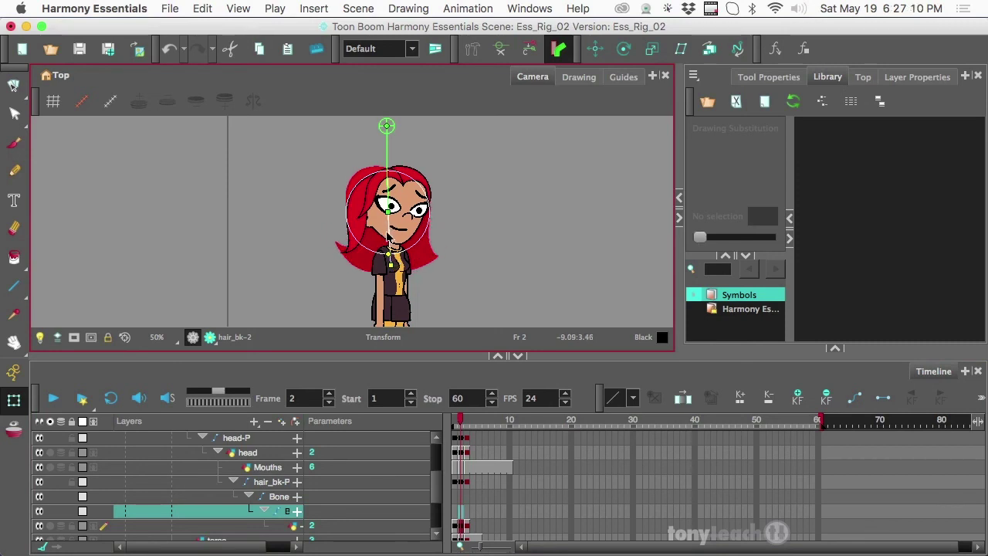